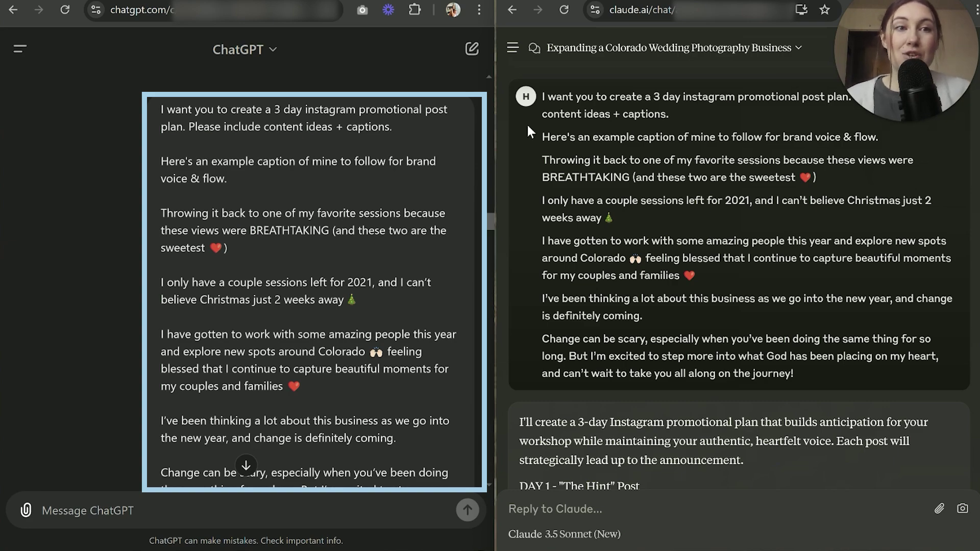
Examine the three-day Instagram post plans from ChatGPT and Claude, comparing their Day 1 image ideas and captions
scroll(406, 231, "down", 10)
scroll(629, 219, "down", 6)
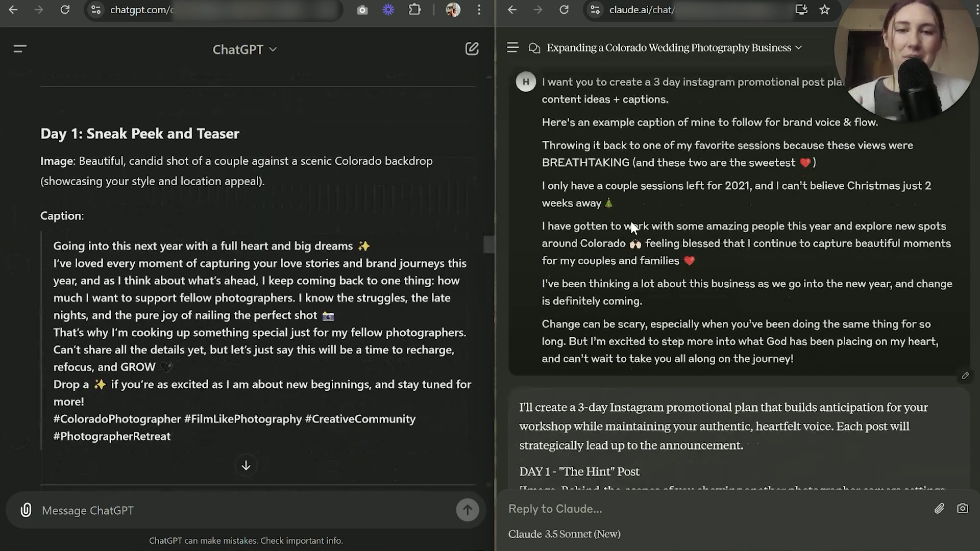
scroll(633, 224, "down", 1)
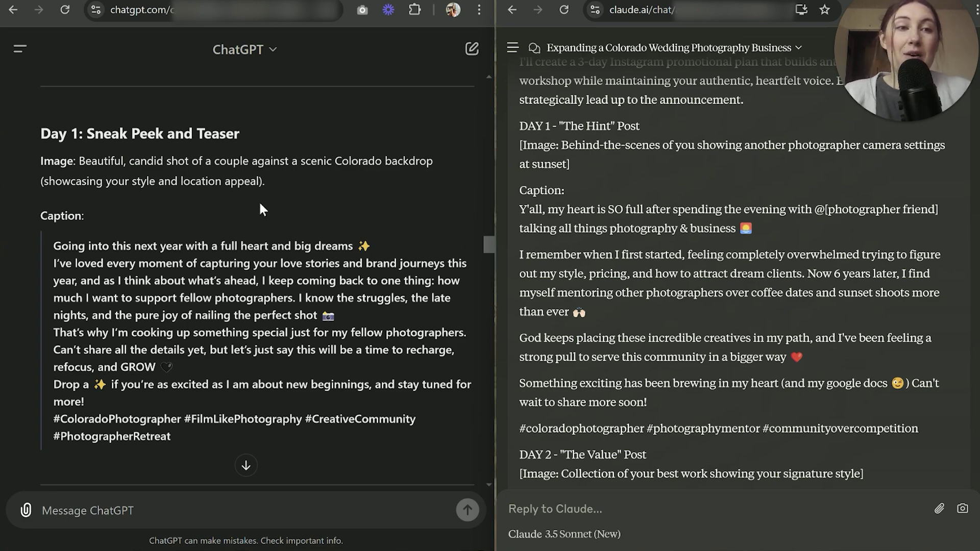
scroll(260, 210, "down", 10)
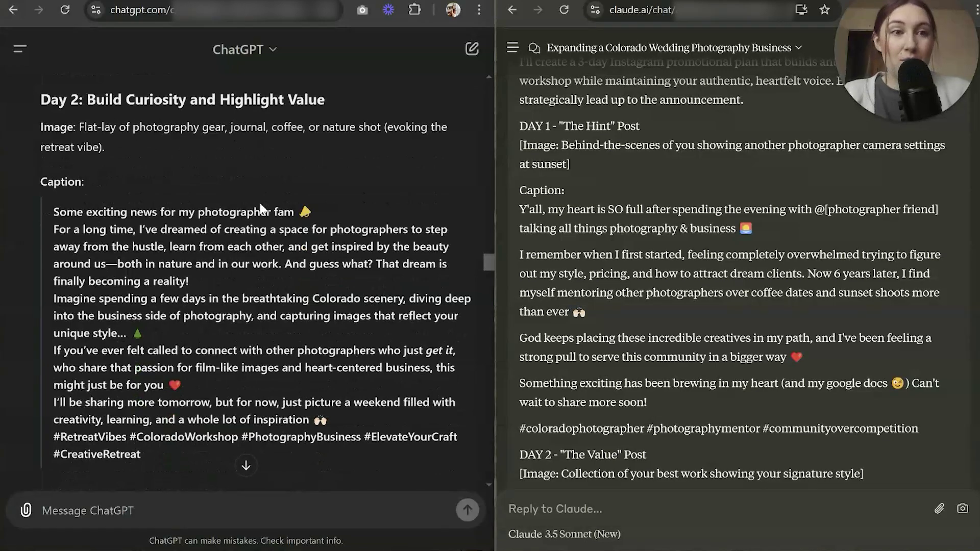
scroll(259, 209, "down", 7)
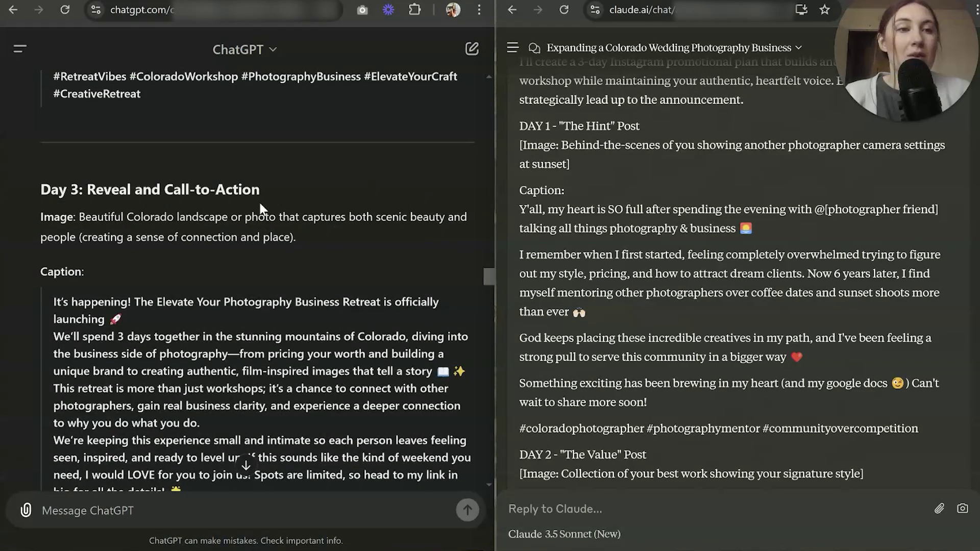
scroll(260, 203, "up", 15)
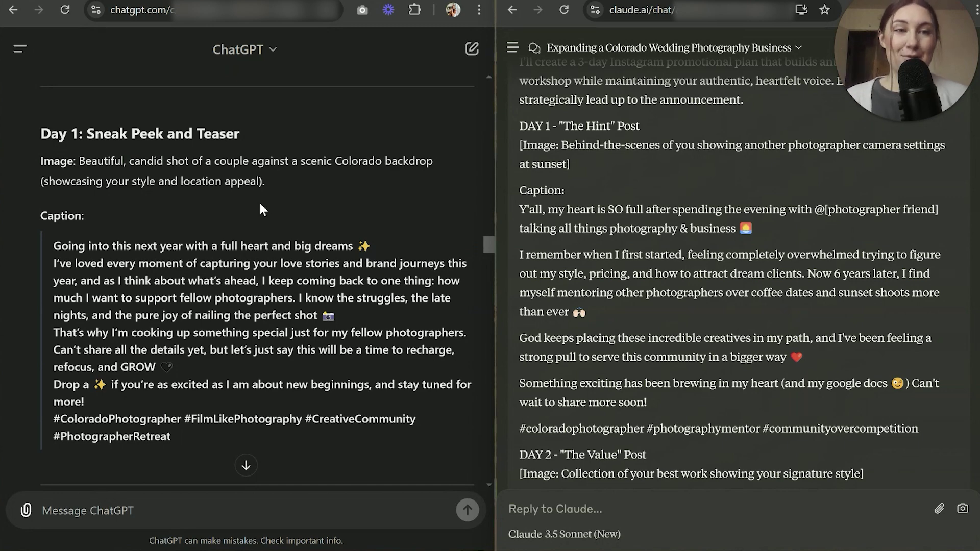
scroll(61, 181, "down", 2)
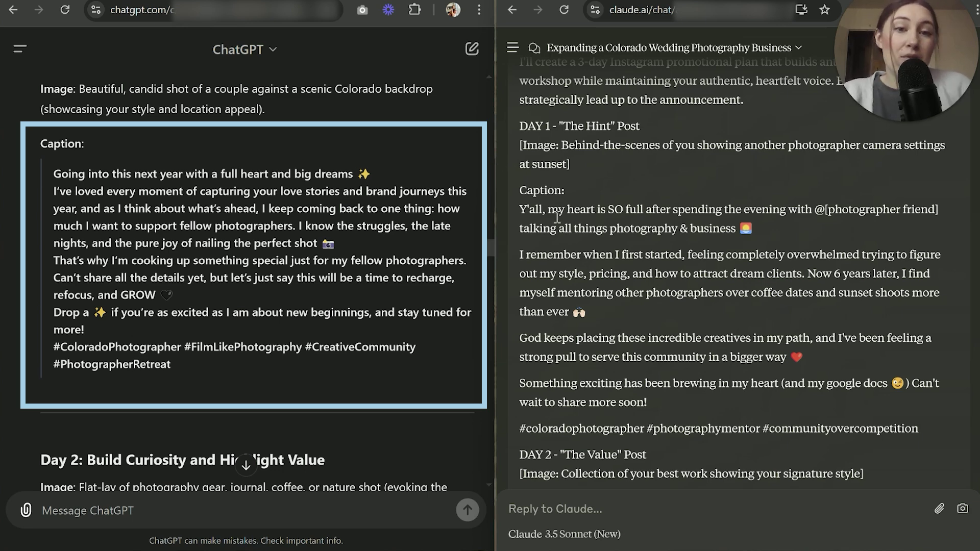
scroll(556, 218, "down", 1)
scroll(554, 168, "up", 1)
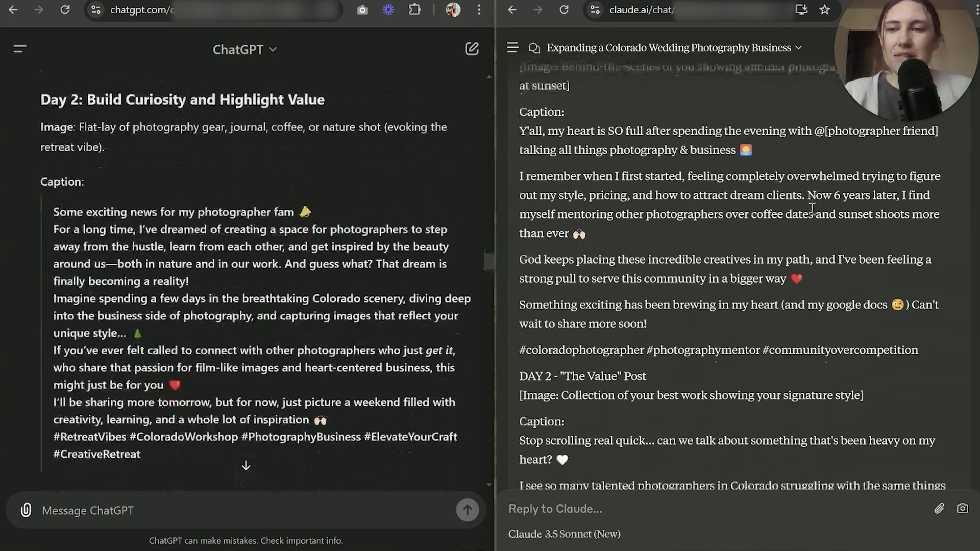
Compare the Day 2 post captions in the ChatGPT and Claude plans for brand voice and flow
scroll(812, 209, "down", 8)
scroll(812, 209, "down", 2)
scroll(809, 206, "up", 3)
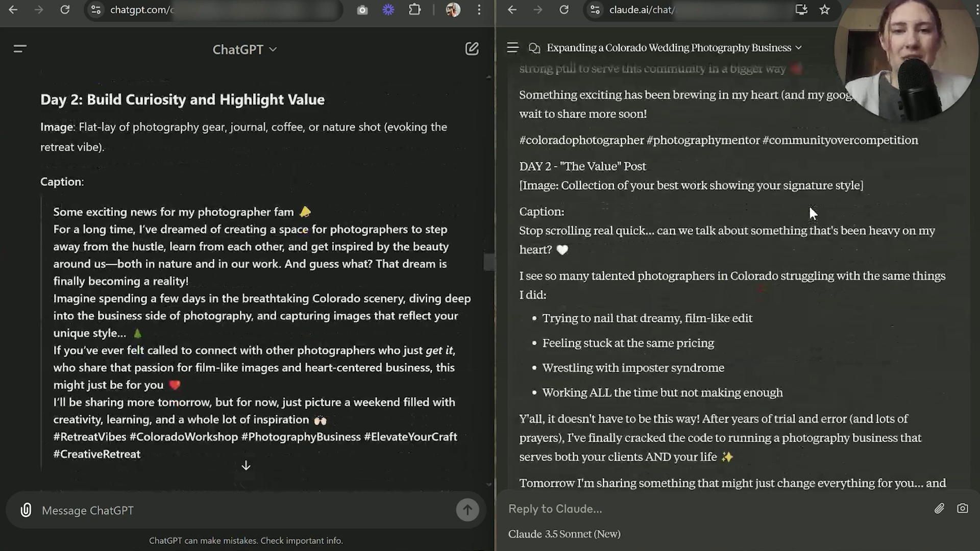
scroll(809, 206, "down", 1)
scroll(245, 265, "down", 3)
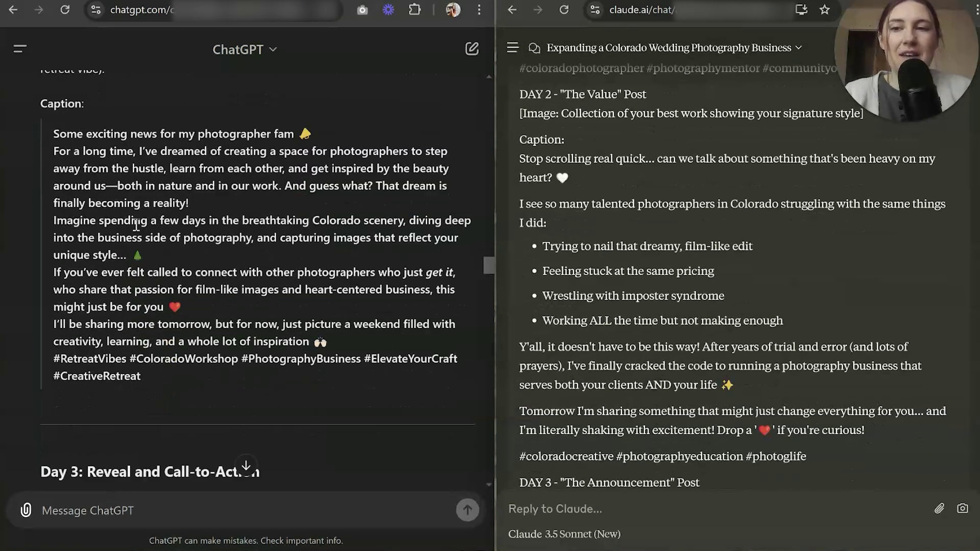
scroll(456, 146, "up", 1)
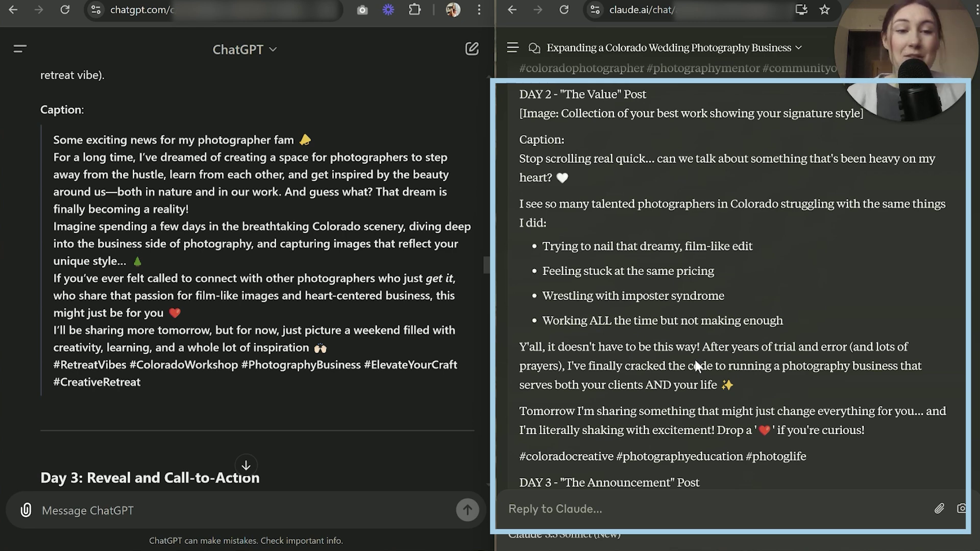
scroll(681, 356, "down", 1)
scroll(681, 356, "up", 1)
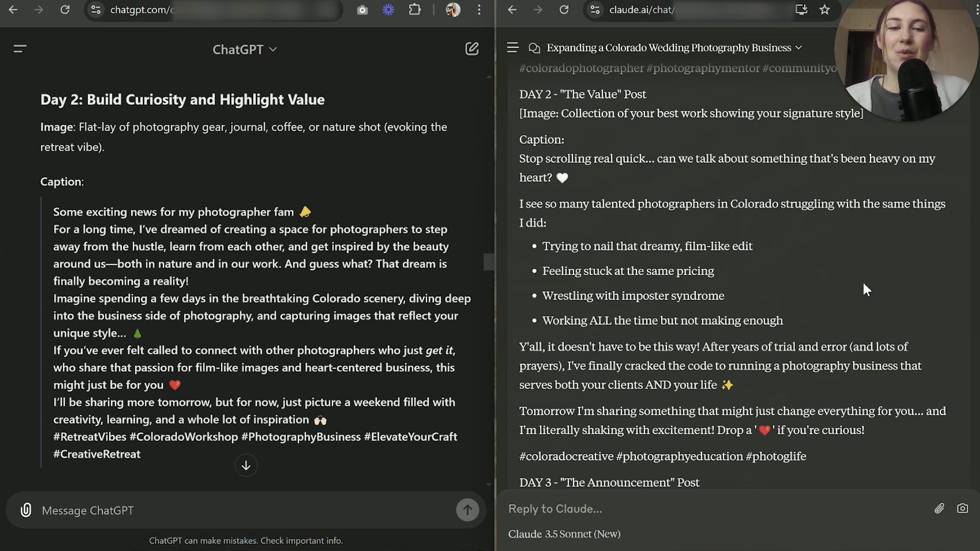
scroll(861, 281, "down", 2)
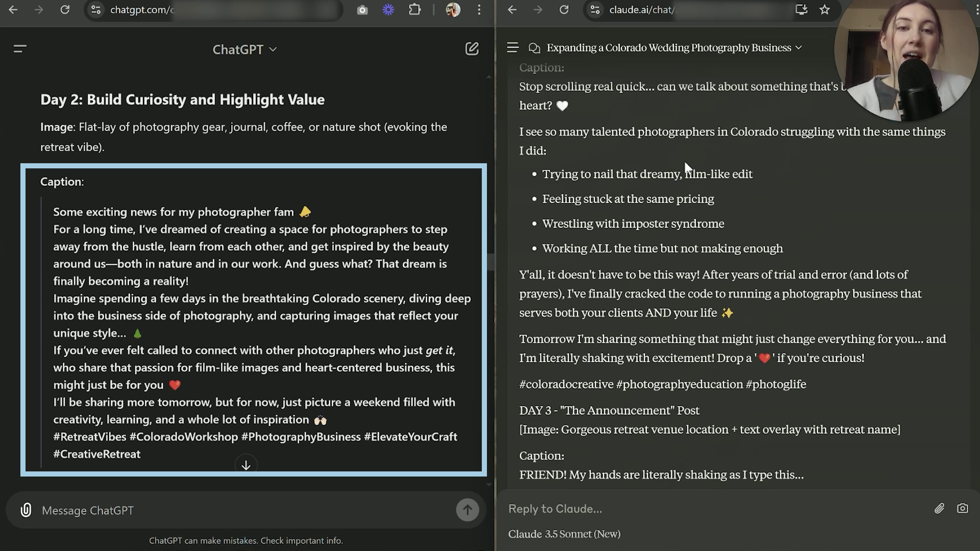
scroll(684, 160, "up", 1)
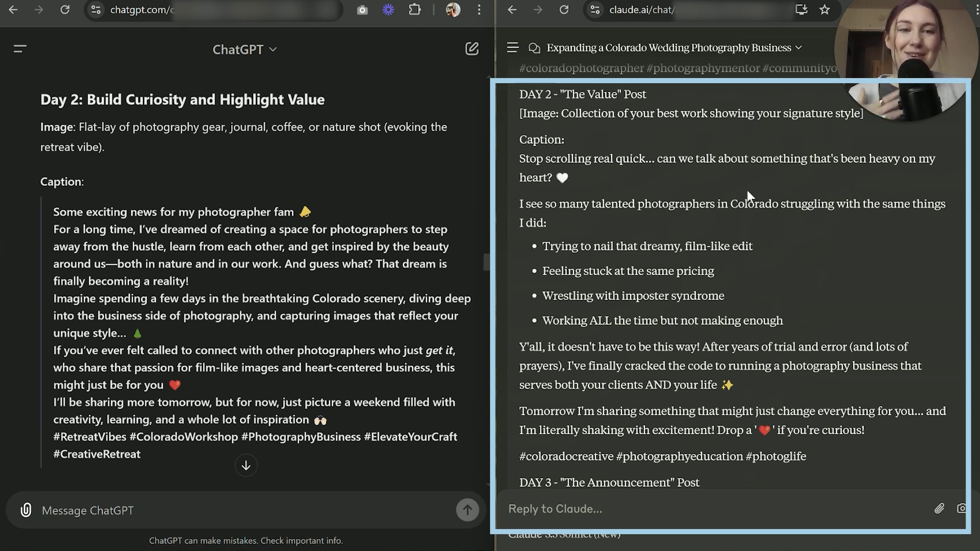
scroll(747, 191, "down", 3)
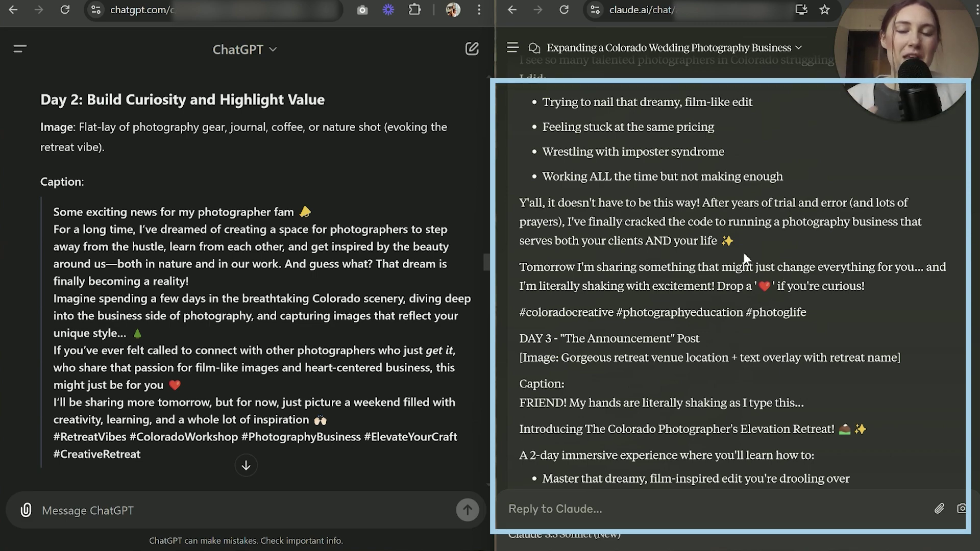
Find the brand tone, voice and personality question in both chats and read through ChatGPT's breakdown of the captions
scroll(743, 247, "down", 10)
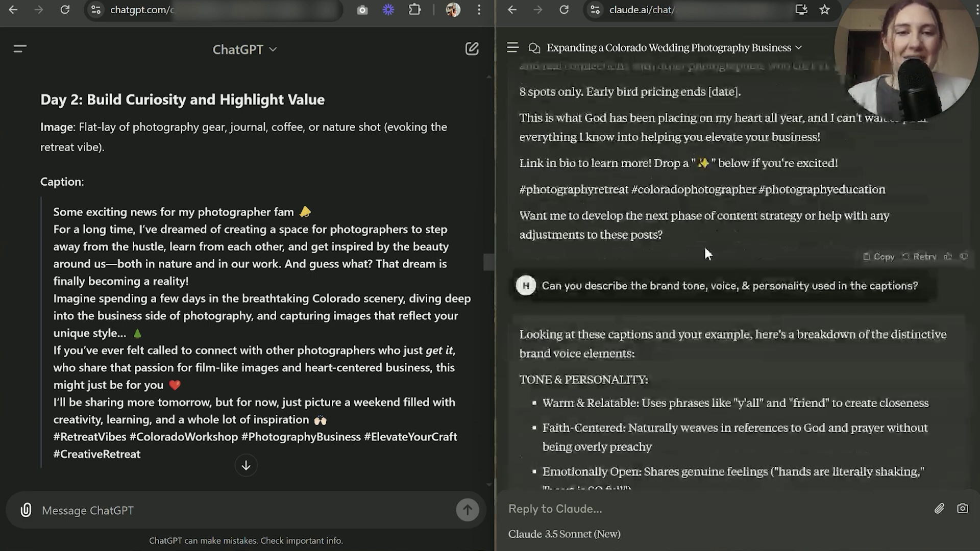
scroll(299, 263, "down", 12)
scroll(299, 263, "down", 5)
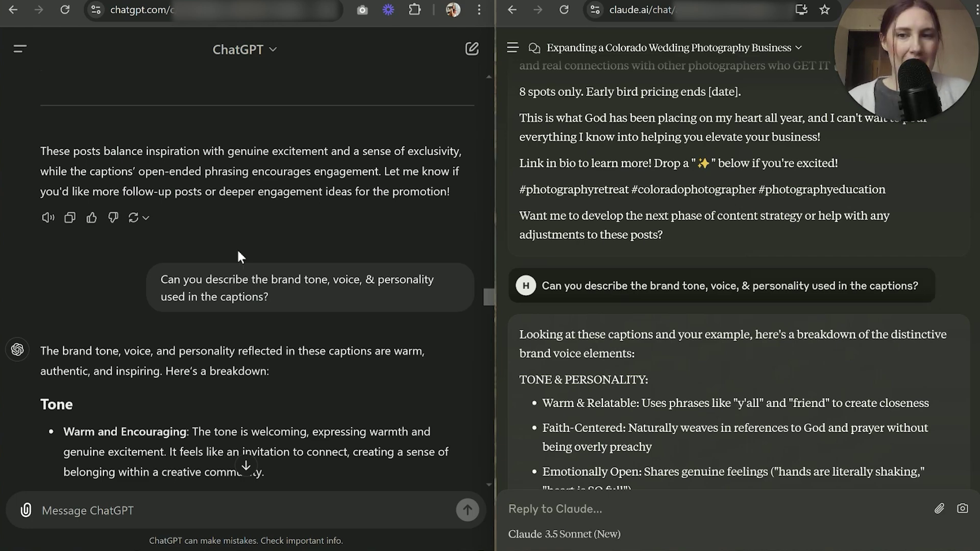
scroll(241, 256, "down", 1)
scroll(618, 266, "down", 1)
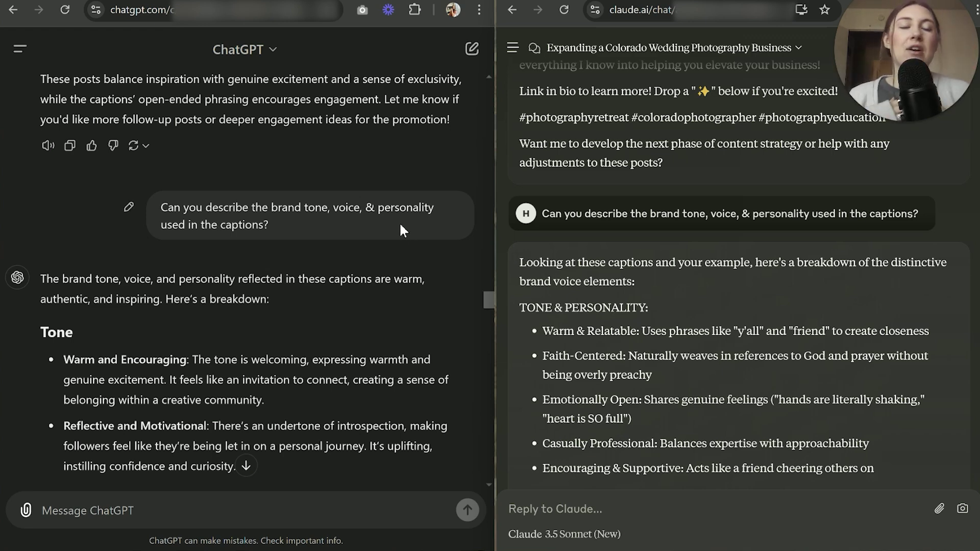
scroll(400, 225, "down", 3)
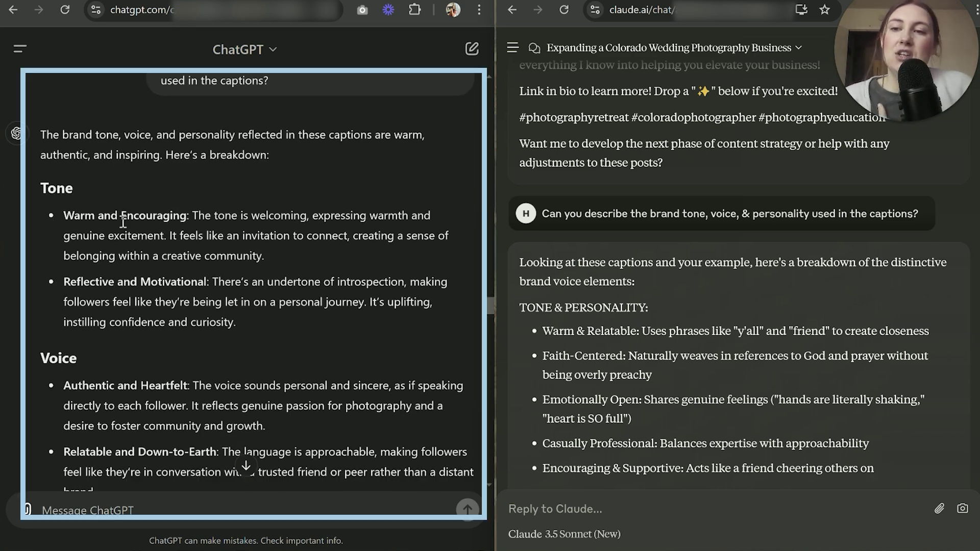
scroll(225, 226, "down", 3)
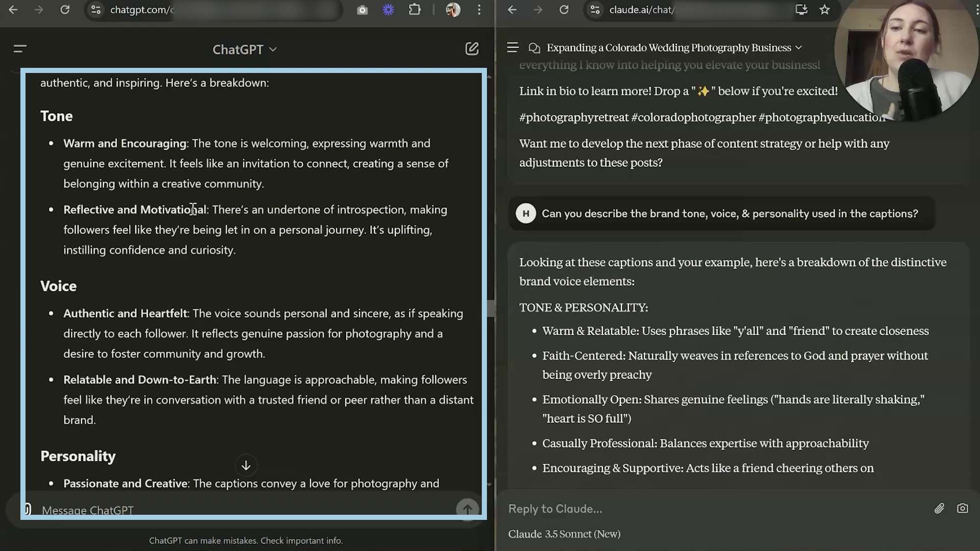
scroll(225, 217, "down", 2)
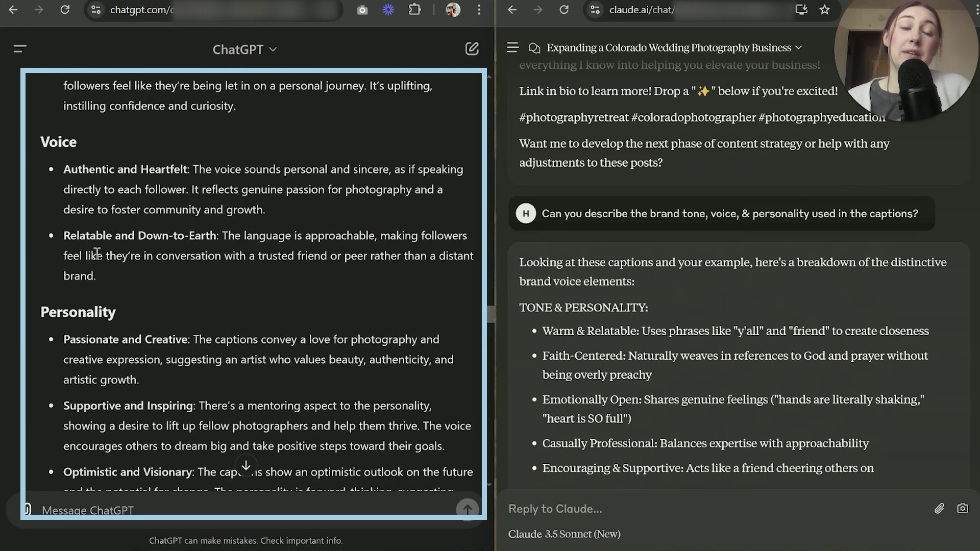
scroll(217, 254, "down", 2)
scroll(91, 258, "down", 2)
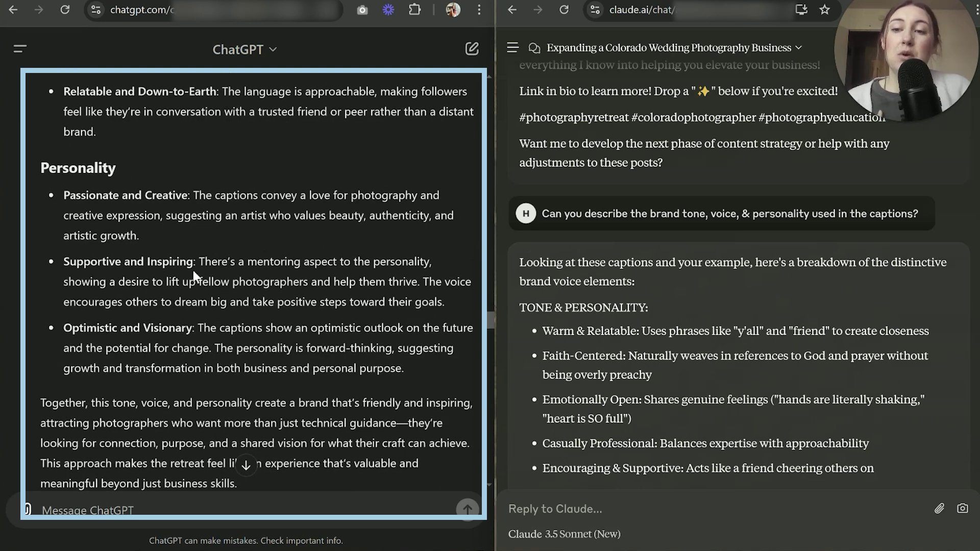
scroll(193, 270, "down", 2)
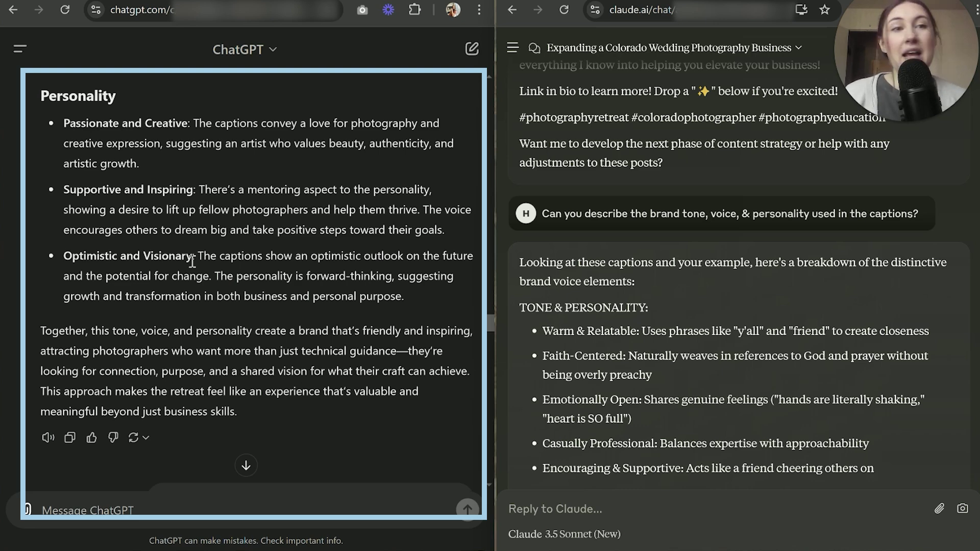
scroll(192, 261, "up", 3)
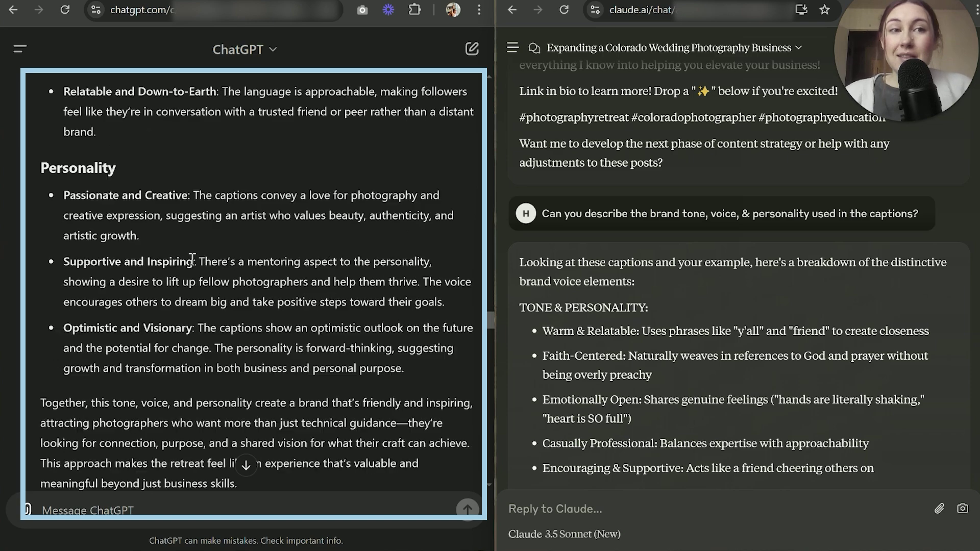
scroll(192, 258, "up", 3)
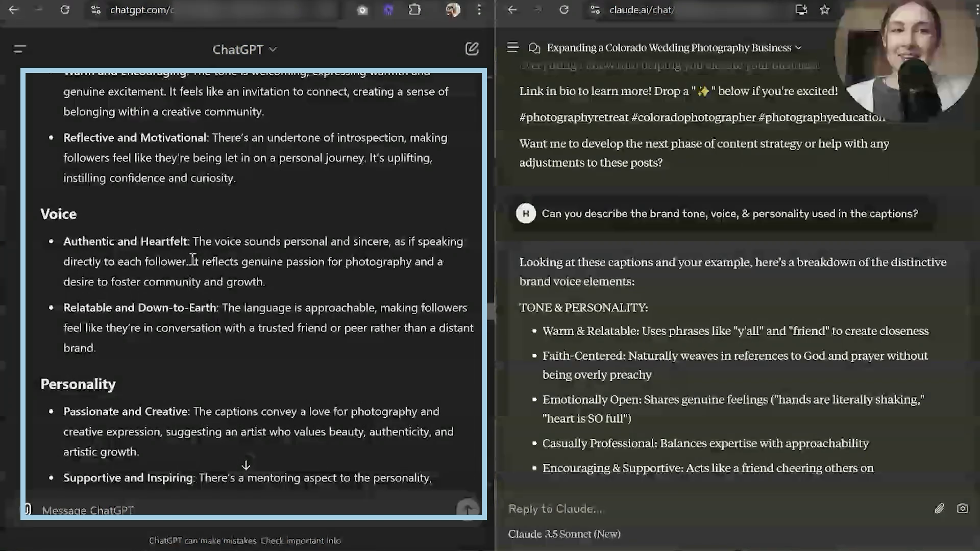
scroll(191, 259, "up", 3)
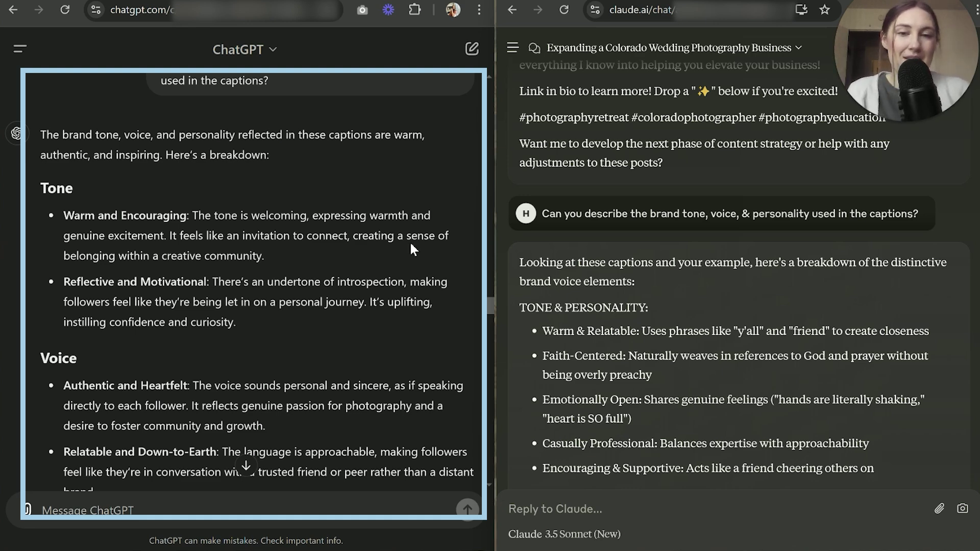
Examine Claude's brand voice analysis, from tone and writing style to key phrases and engagement style, against ChatGPT's voice and personality sections
scroll(727, 240, "down", 3)
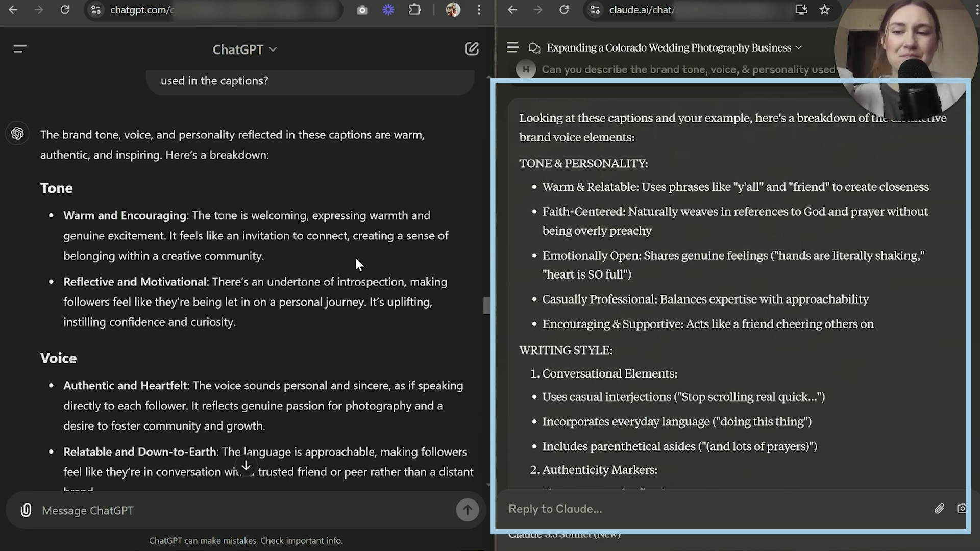
scroll(368, 254, "down", 1)
scroll(138, 333, "down", 4)
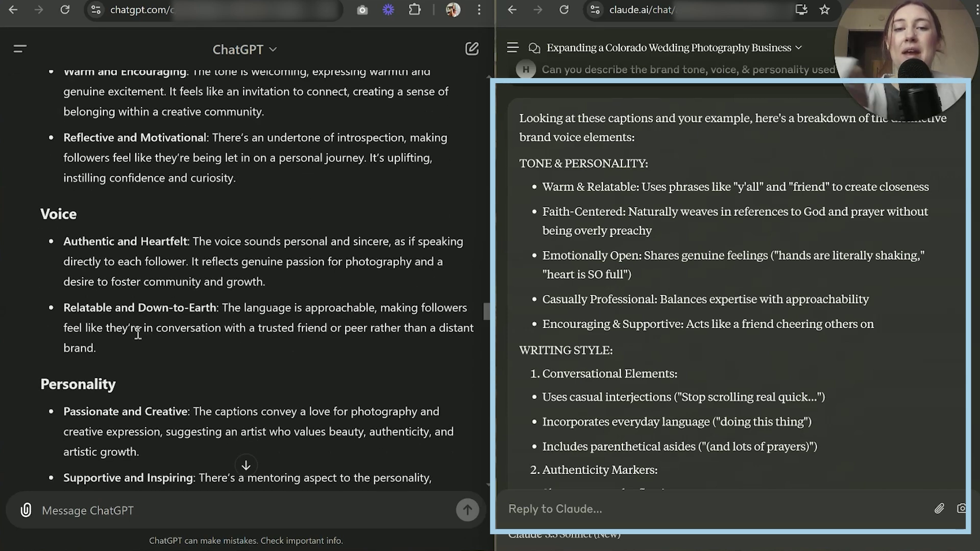
scroll(120, 107, "up", 1)
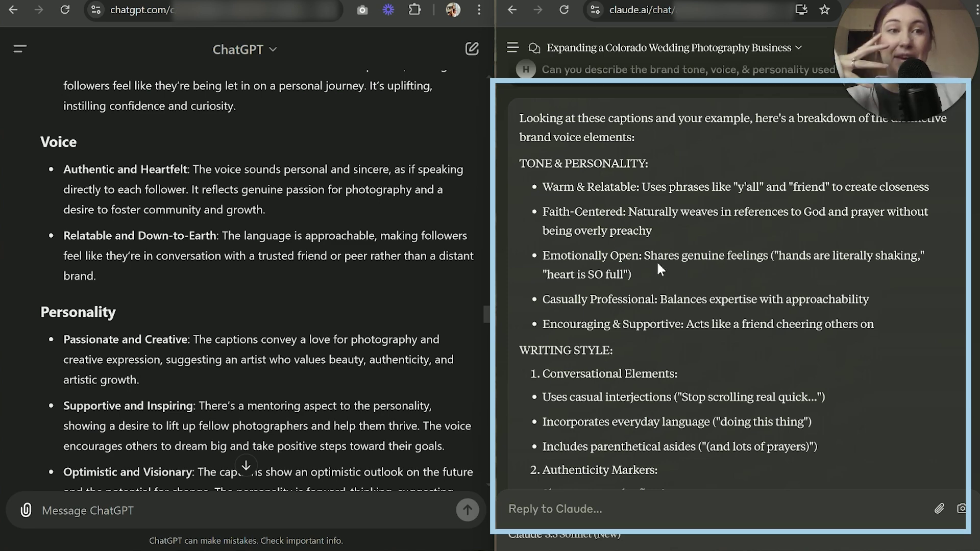
scroll(656, 261, "down", 4)
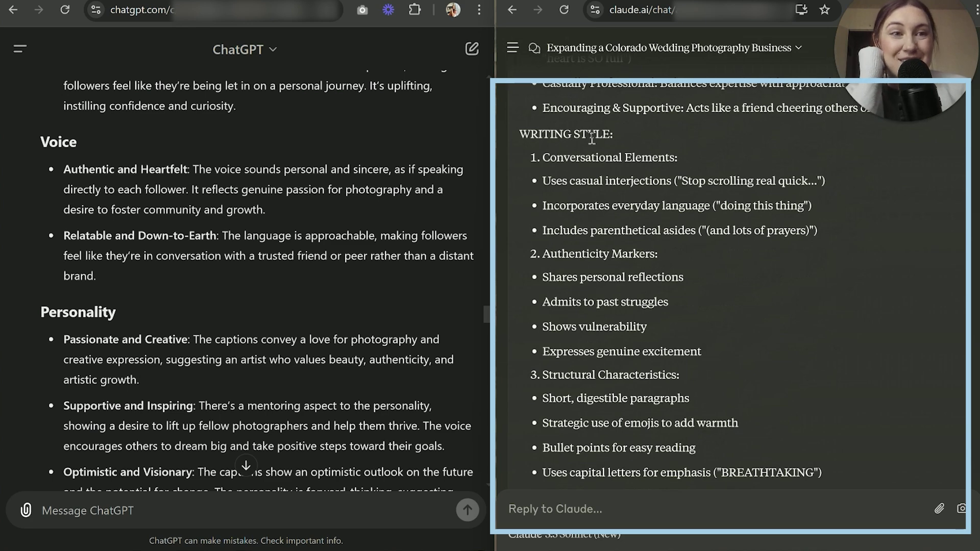
scroll(660, 160, "down", 1)
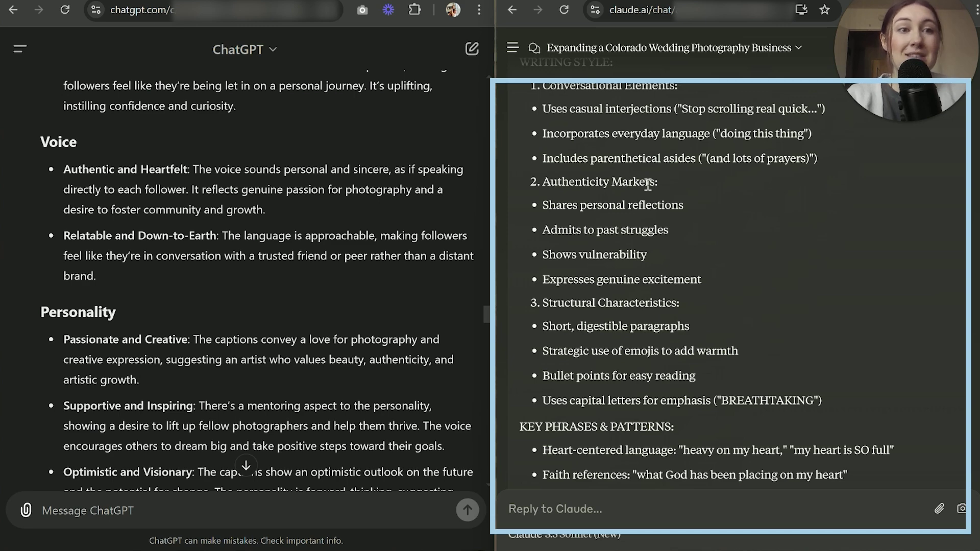
scroll(646, 184, "down", 1)
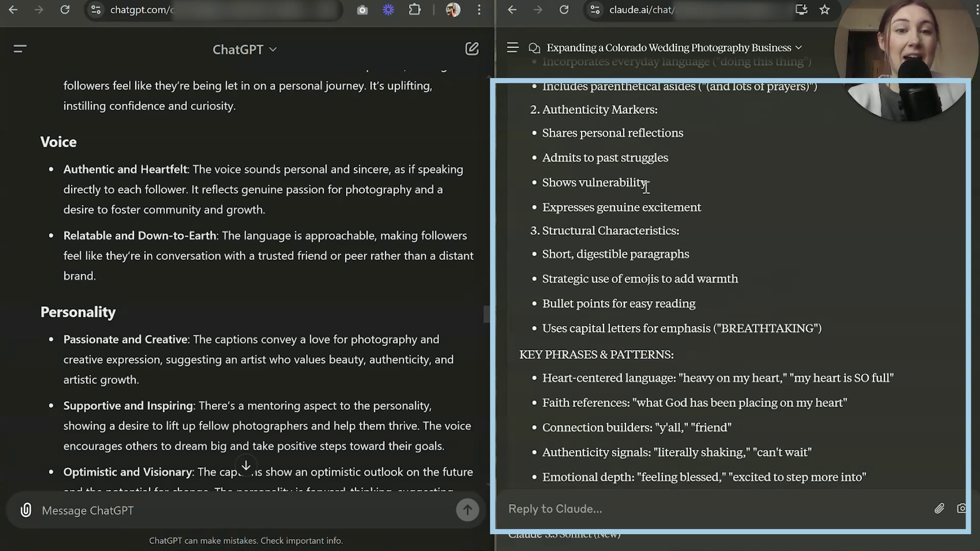
scroll(646, 187, "down", 1)
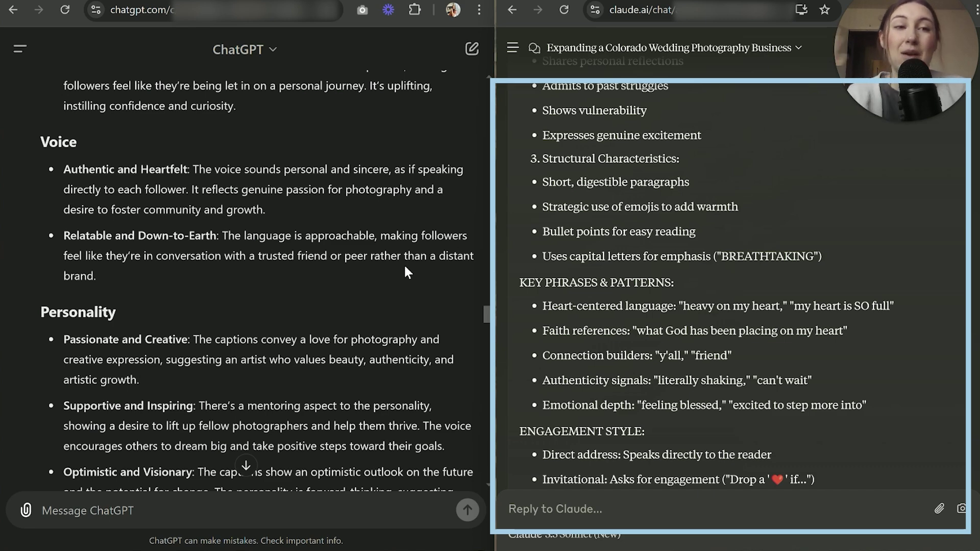
scroll(710, 267, "down", 3)
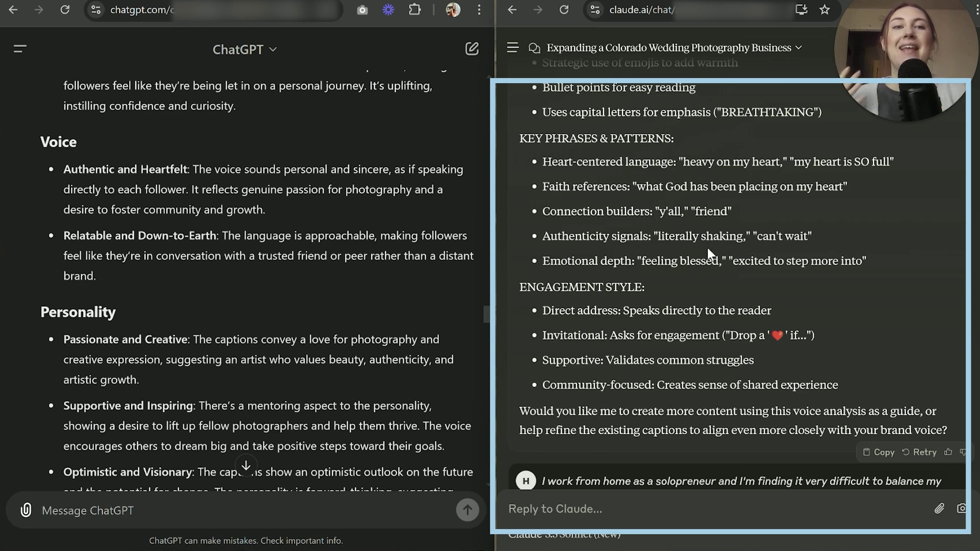
scroll(708, 185, "down", 3)
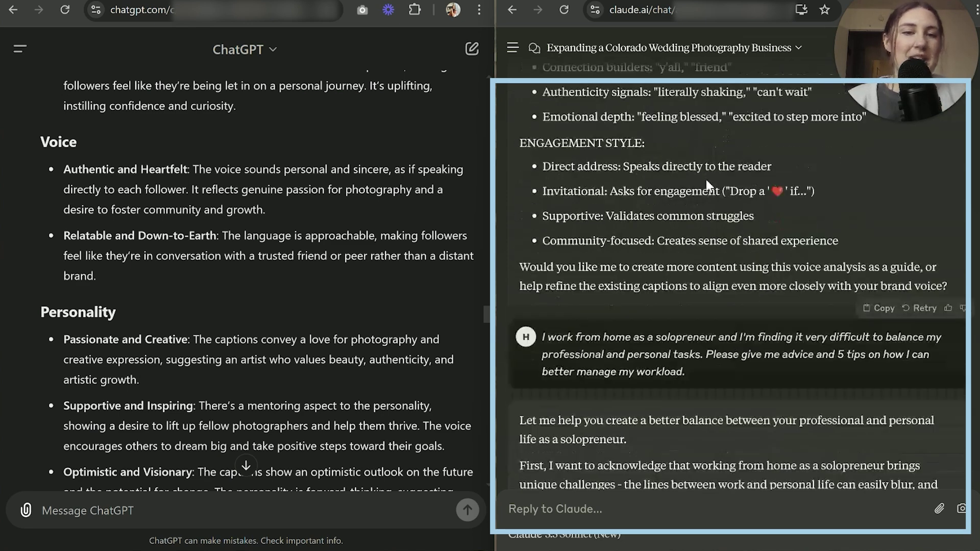
scroll(685, 194, "up", 6)
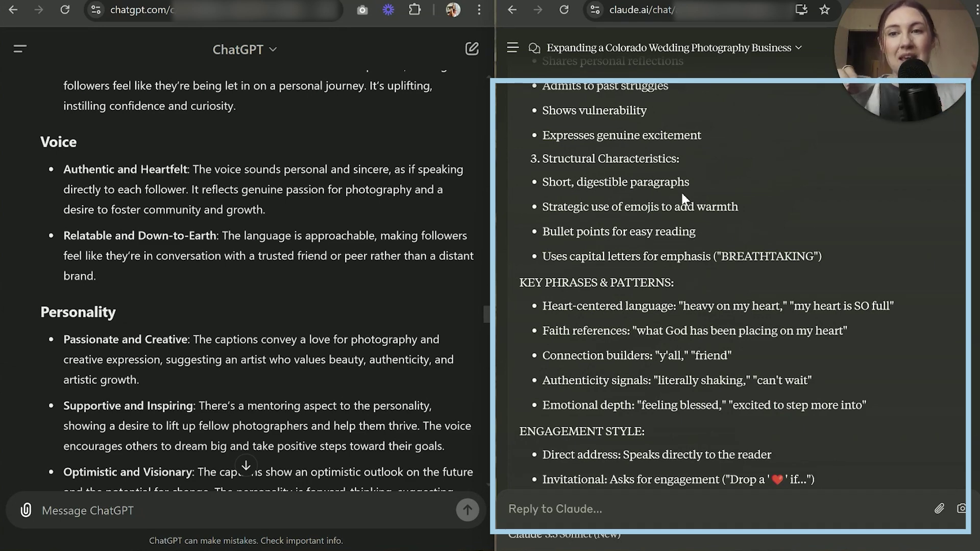
scroll(528, 286, "down", 1)
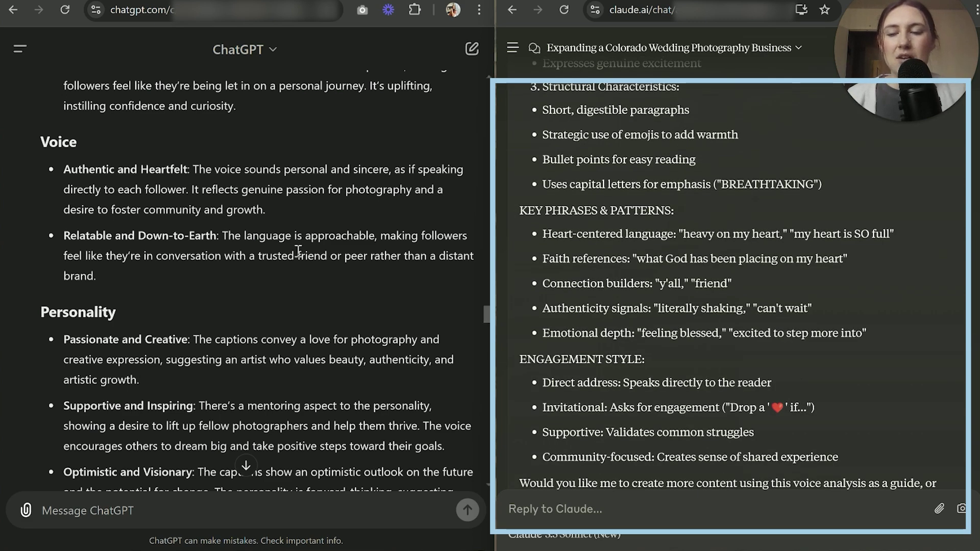
scroll(298, 250, "down", 3)
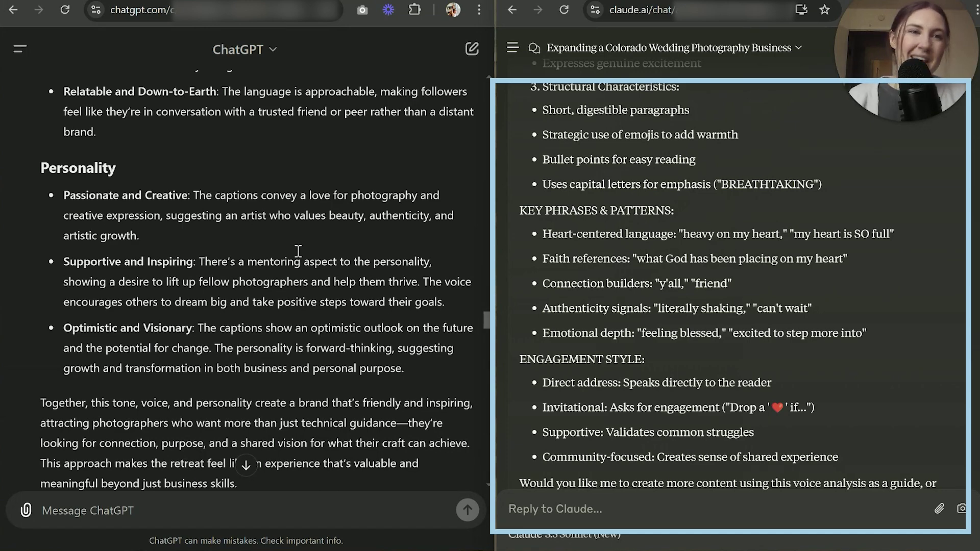
scroll(298, 251, "down", 1)
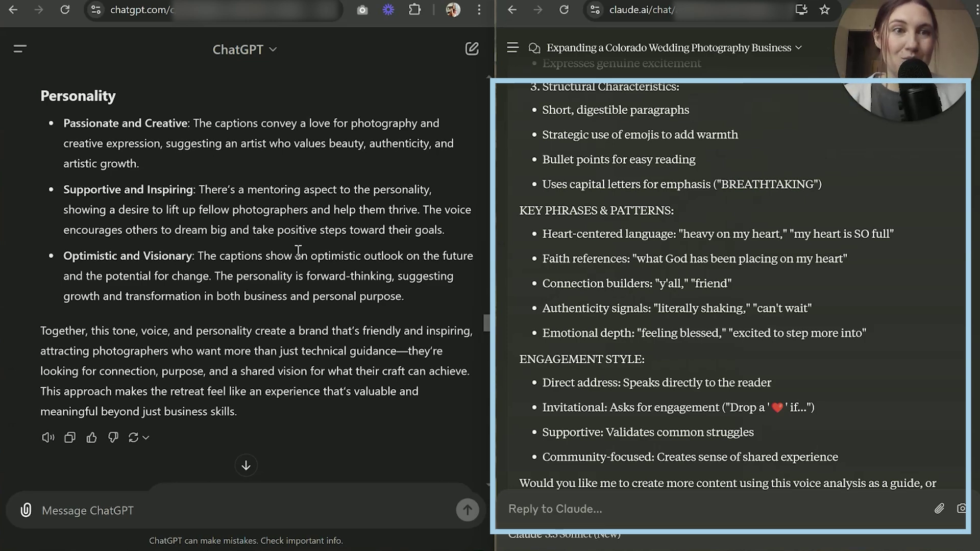
Review ChatGPT's suggestions for expanding reach to attract retreat attendees, along with the closing follow-up question
scroll(298, 250, "down", 3)
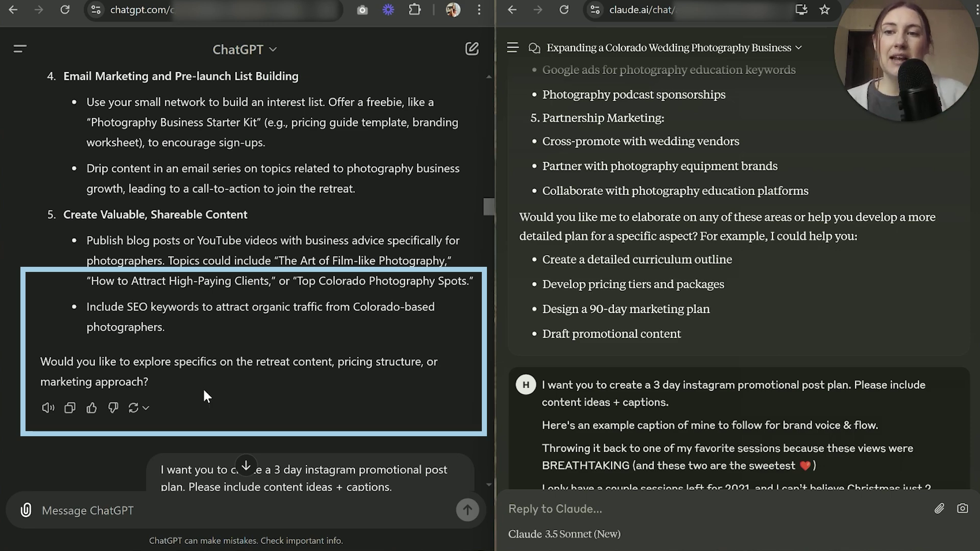
scroll(203, 393, "up", 10)
scroll(267, 234, "down", 10)
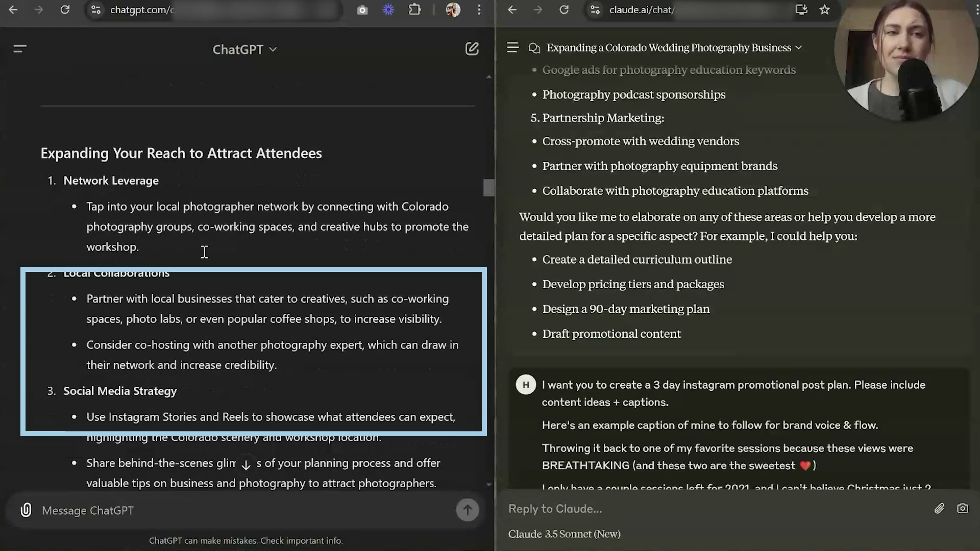